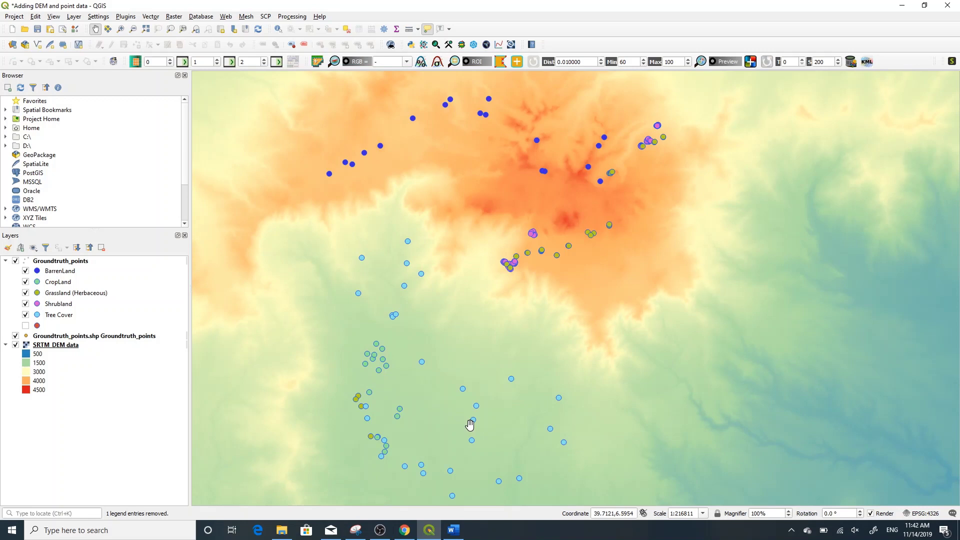
# Step: Bring up the Word 'hillshade' document describing how altitude and azimuth position the sun
pyautogui.click(456, 531)
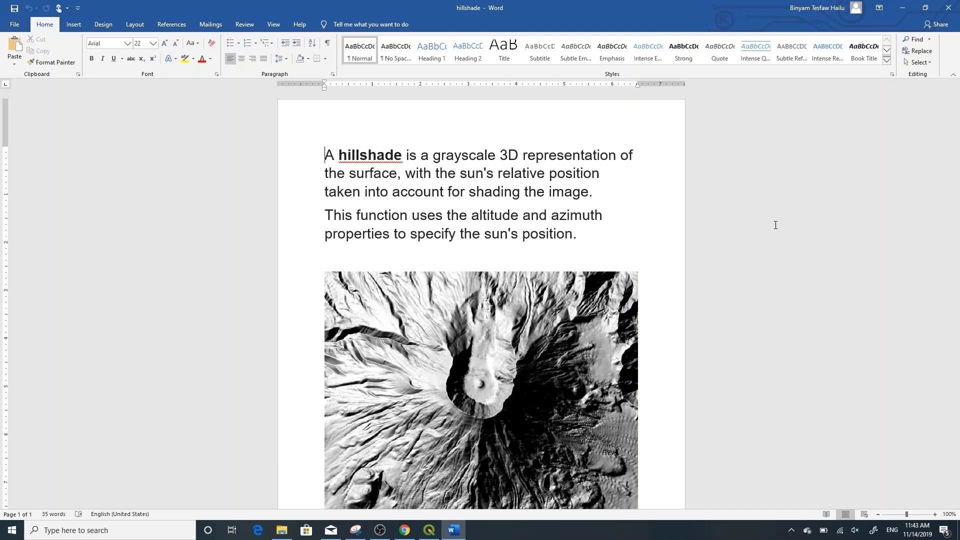
# Step: Duplicate the SRTM_DEM data layer in QGIS and switch on the SRTM_DEM data copy
pyautogui.click(428, 530)
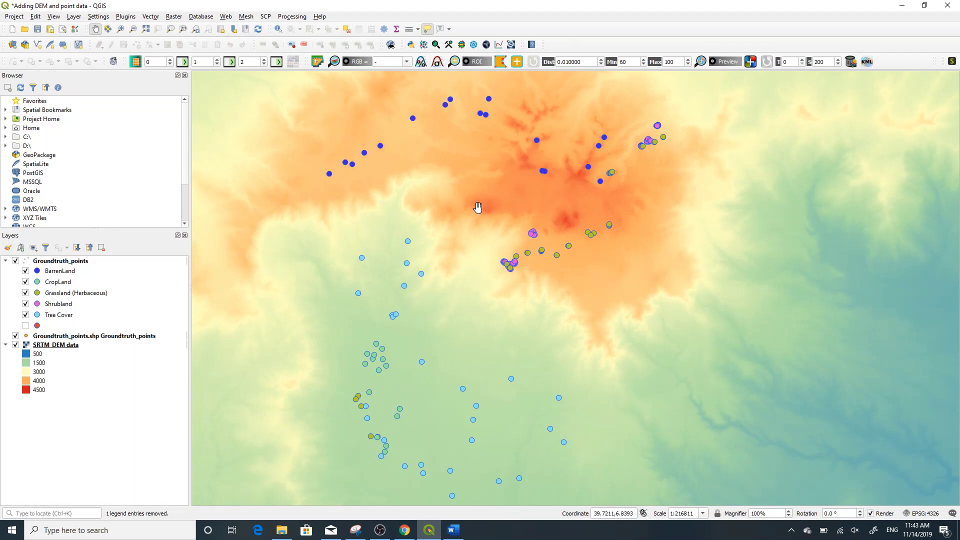
pyautogui.click(66, 345)
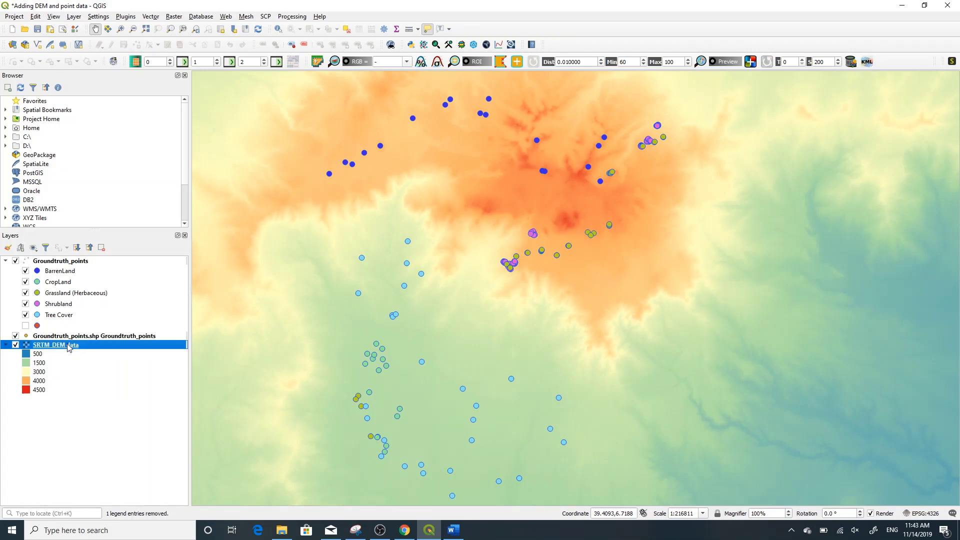
pyautogui.rightClick(69, 347)
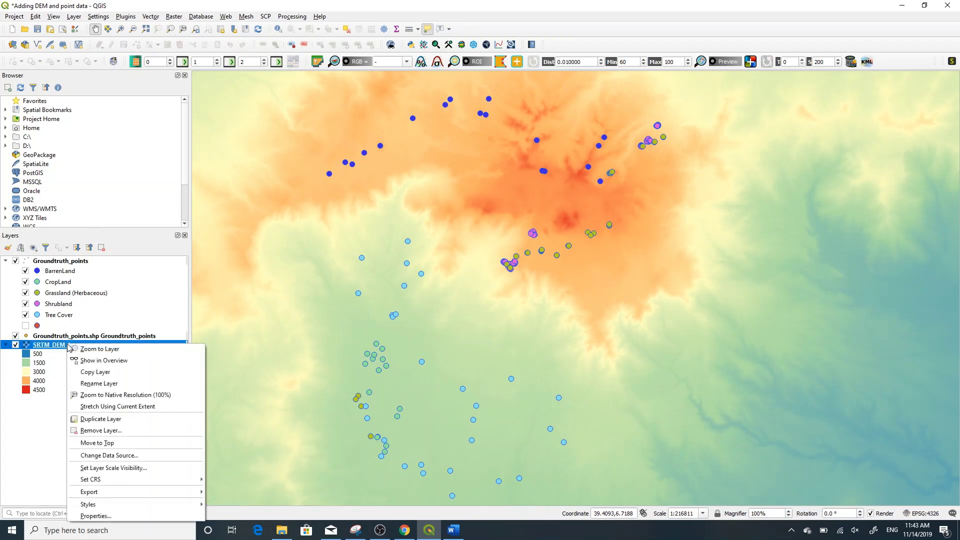
pyautogui.click(122, 423)
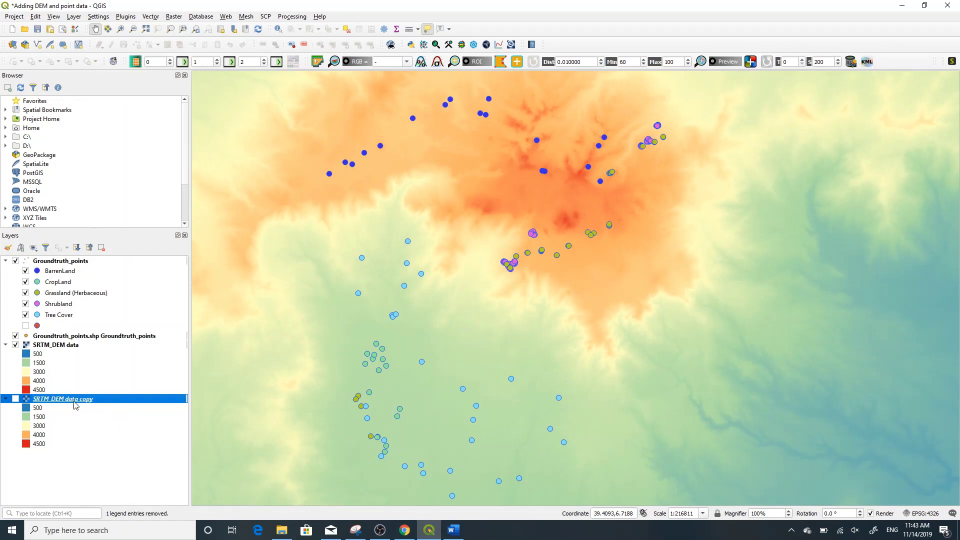
pyautogui.click(15, 399)
# Step: Set the SRTM_DEM data copy layer's render type to Hillshade in its symbology
pyautogui.doubleClick(84, 398)
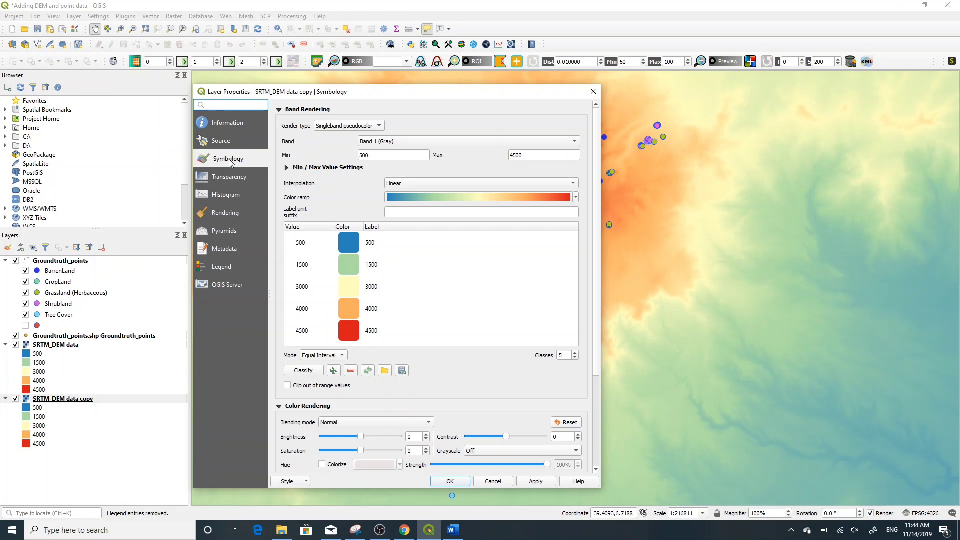
pyautogui.click(375, 129)
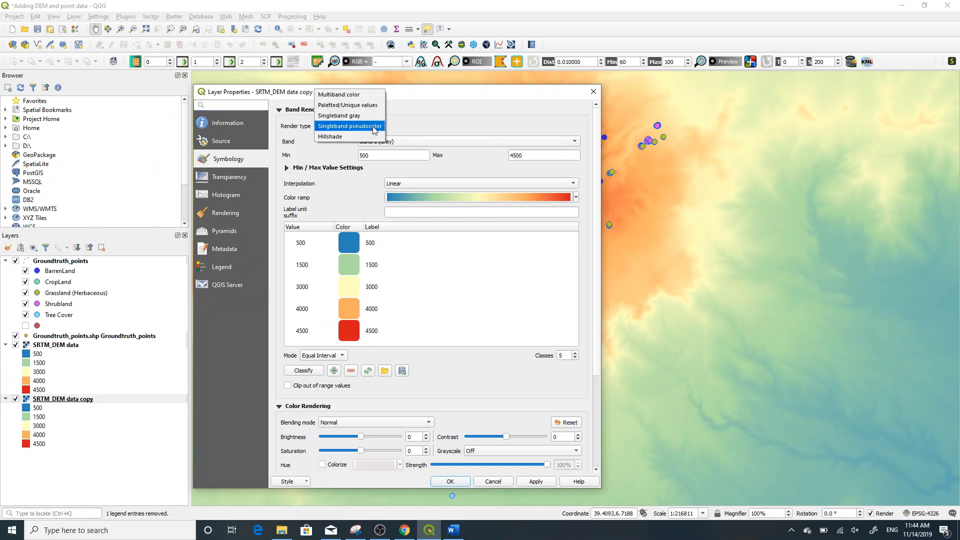
pyautogui.click(357, 137)
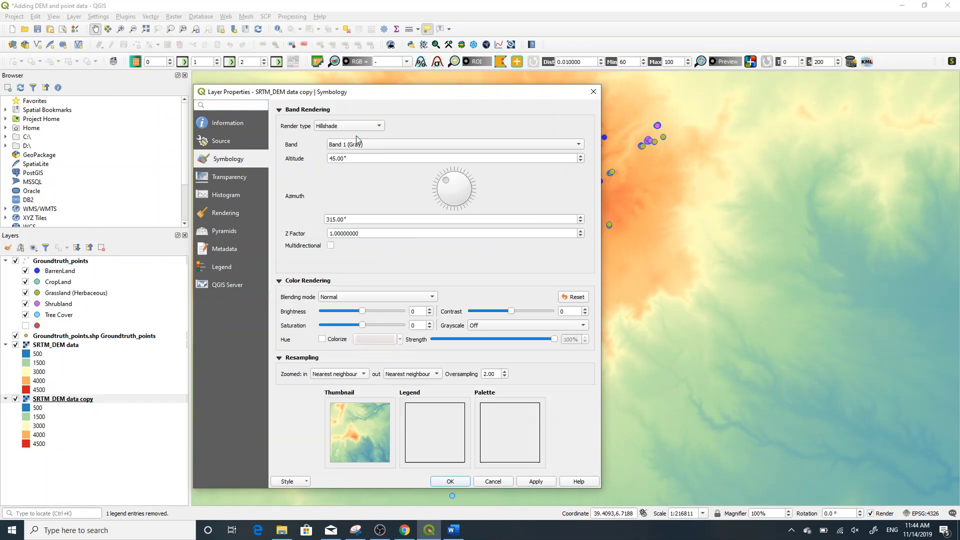
pyautogui.click(455, 481)
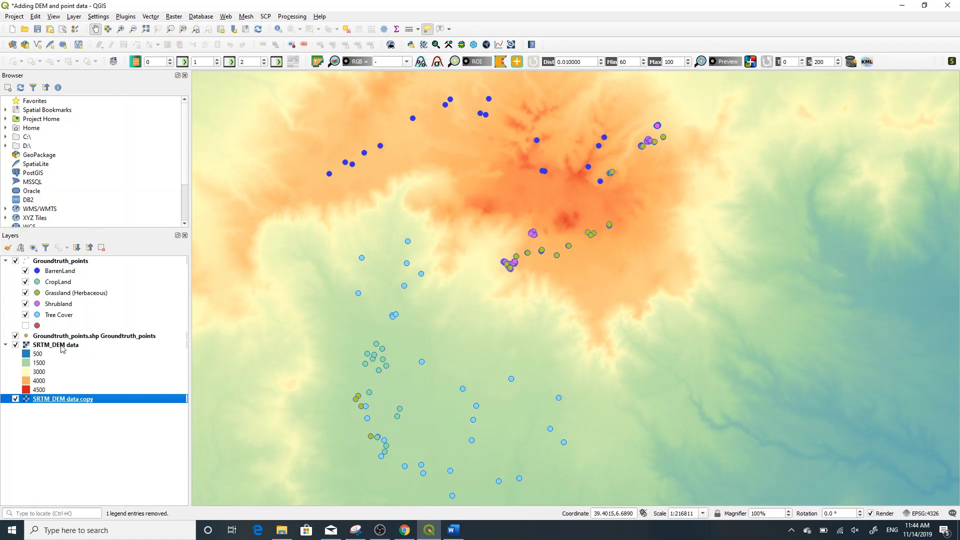
pyautogui.click(15, 345)
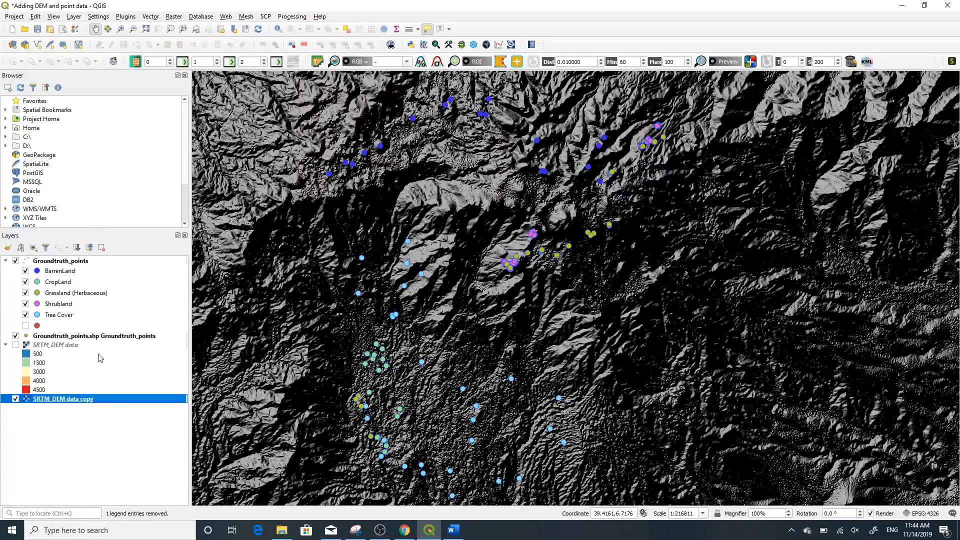
pyautogui.click(15, 345)
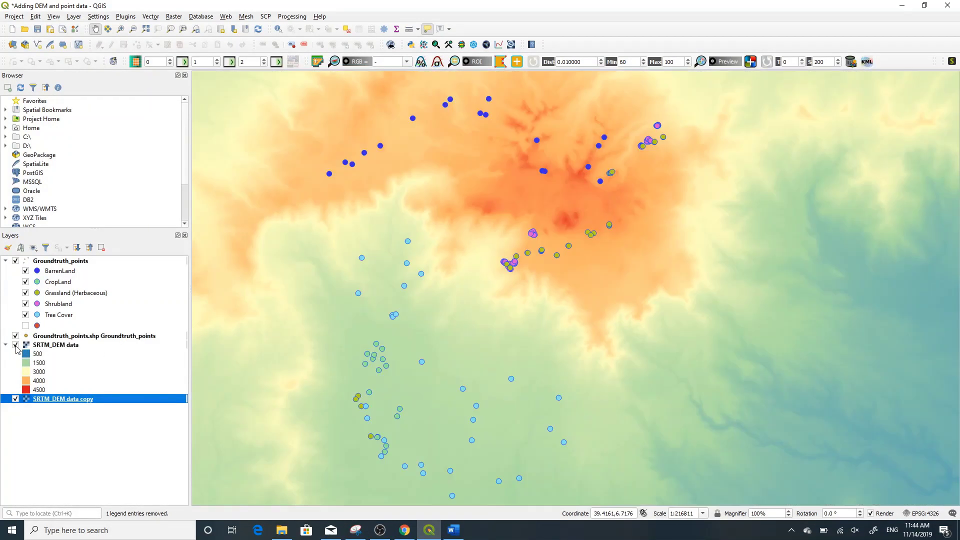
pyautogui.click(61, 347)
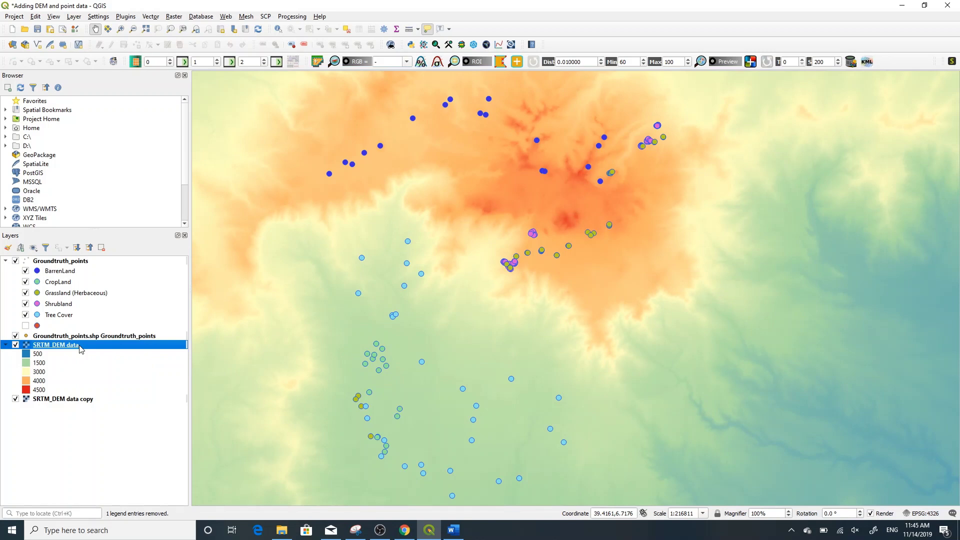
# Step: Set the SRTM_DEM data layer's global opacity to 70% in its Transparency properties
pyautogui.doubleClick(80, 348)
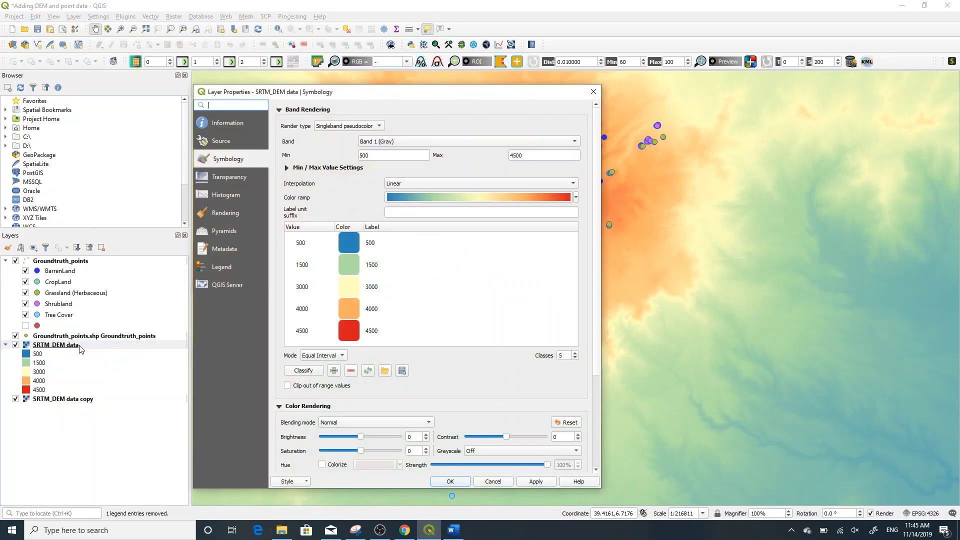
pyautogui.click(243, 178)
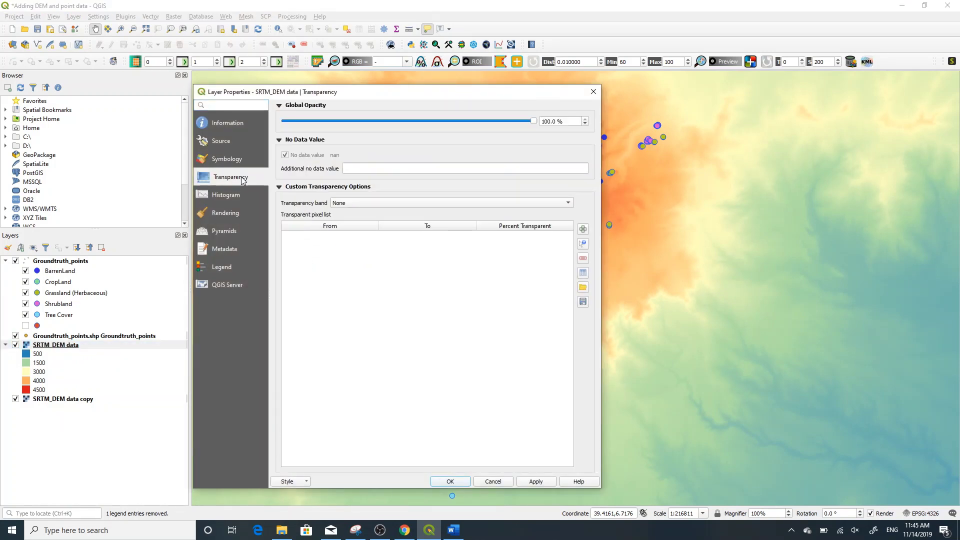
pyautogui.click(532, 122)
pyautogui.write('70')
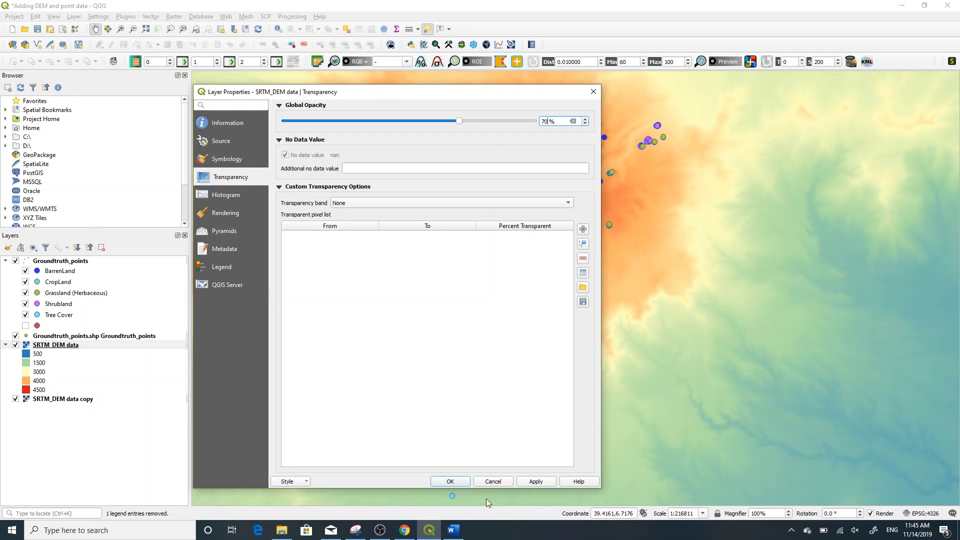
pyautogui.click(451, 481)
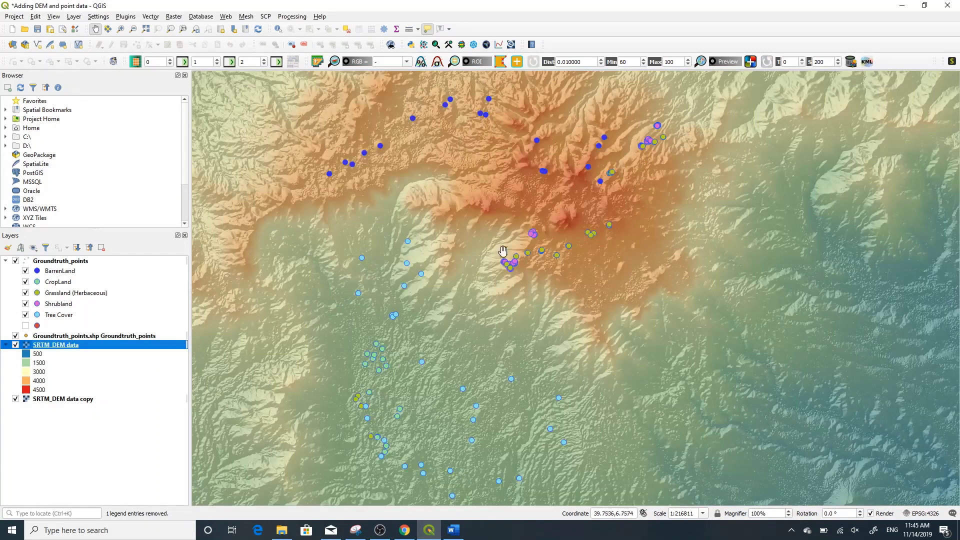